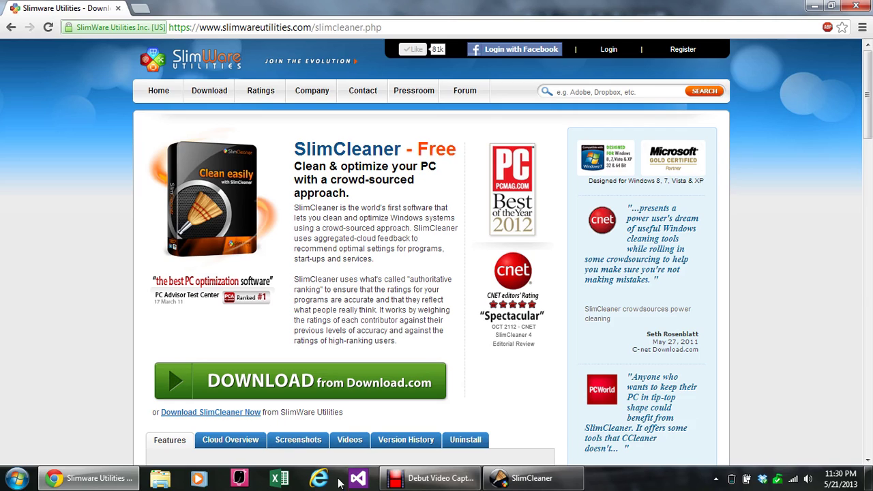
Switch from the SlimCleaner download page to the running SlimCleaner program
{"action": "mouse_move", "coordinate": [429, 478]}
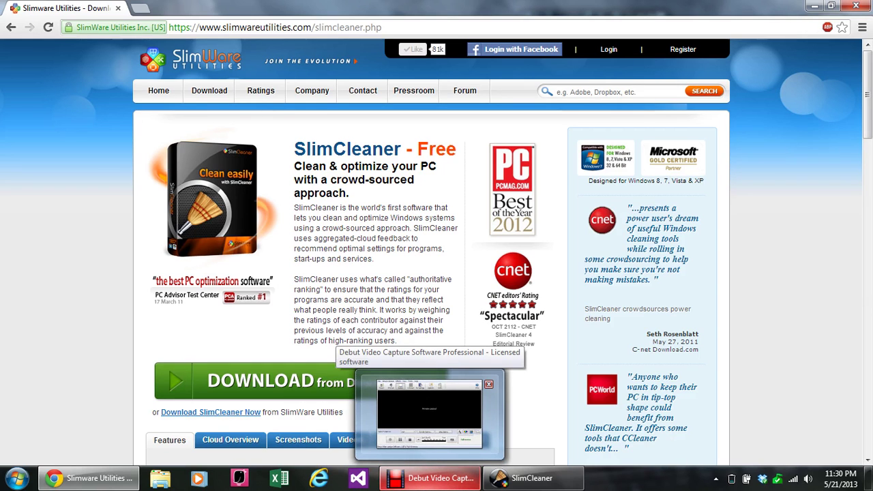
{"action": "left_click", "coordinate": [554, 477]}
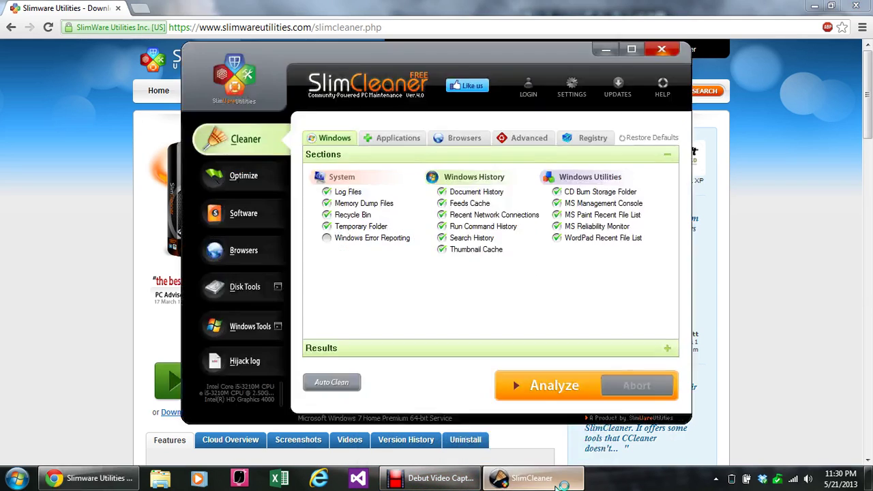
{"action": "left_click", "coordinate": [153, 235]}
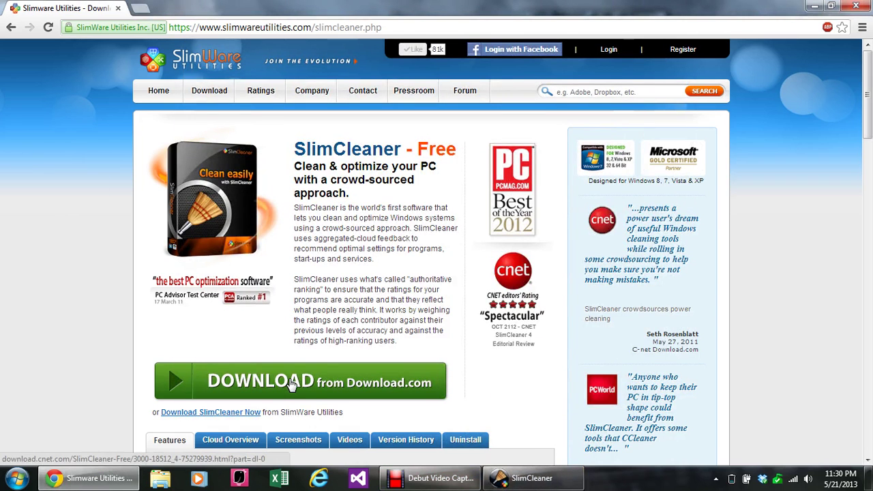
{"action": "left_click", "coordinate": [532, 478]}
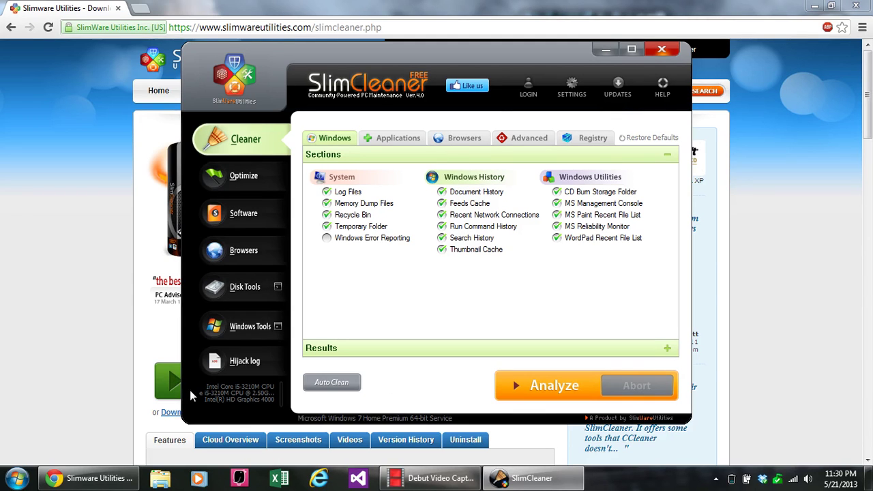
View the computer's basic system information, including processor, memory and system type, and close it
{"action": "left_click", "coordinate": [17, 479]}
{"action": "right_click", "coordinate": [211, 315]}
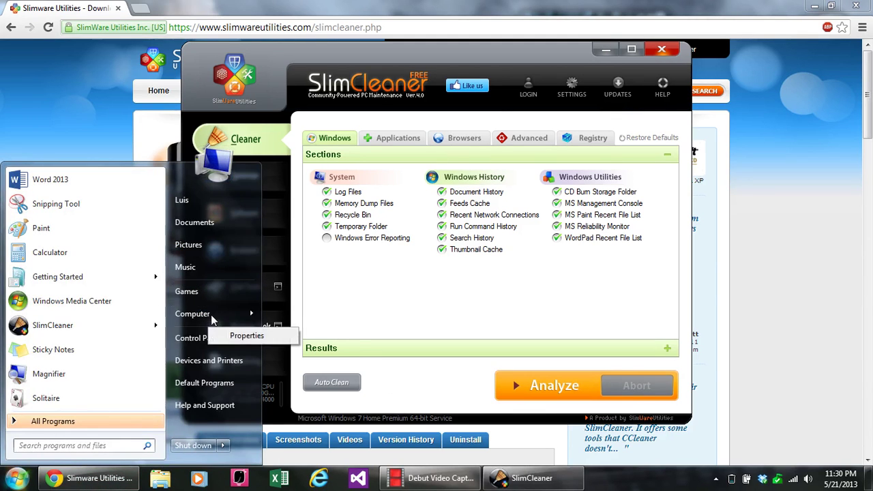
{"action": "left_click", "coordinate": [276, 423]}
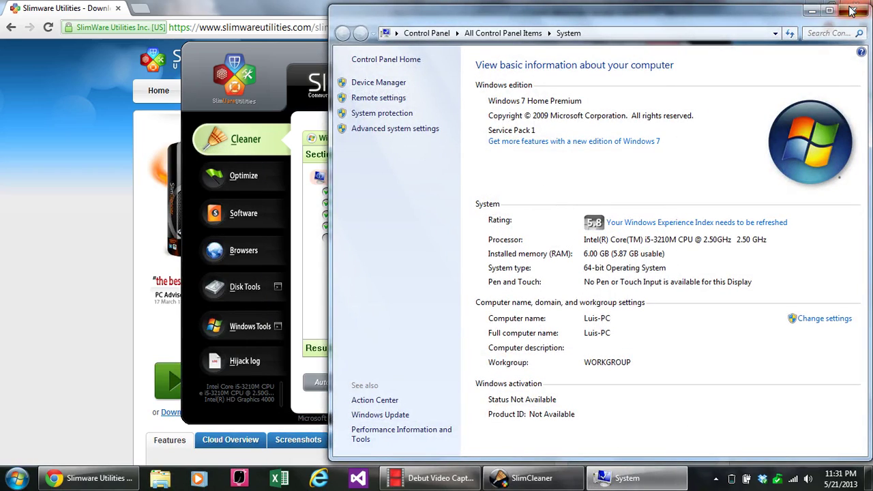
{"action": "left_click", "coordinate": [854, 10]}
Show the properties of Local Disk (C:) and start Windows Disk Cleanup for that drive
{"action": "left_click", "coordinate": [16, 478]}
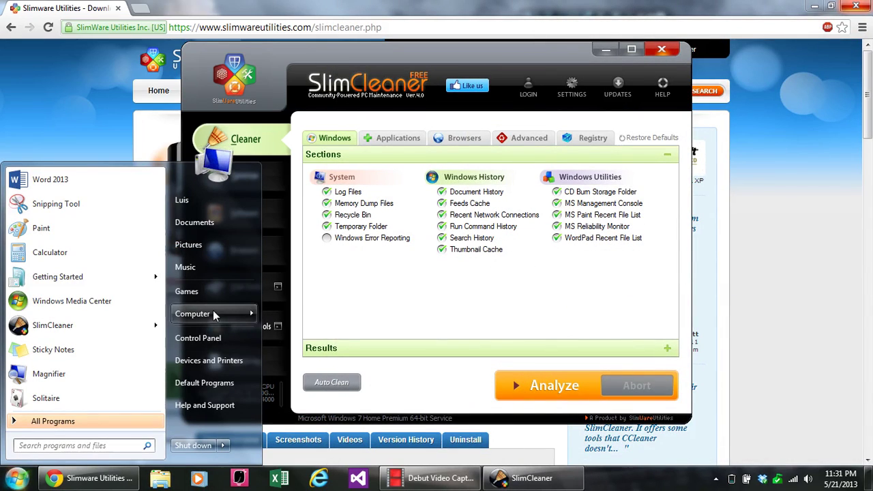
{"action": "mouse_move", "coordinate": [249, 314]}
{"action": "right_click", "coordinate": [287, 311]}
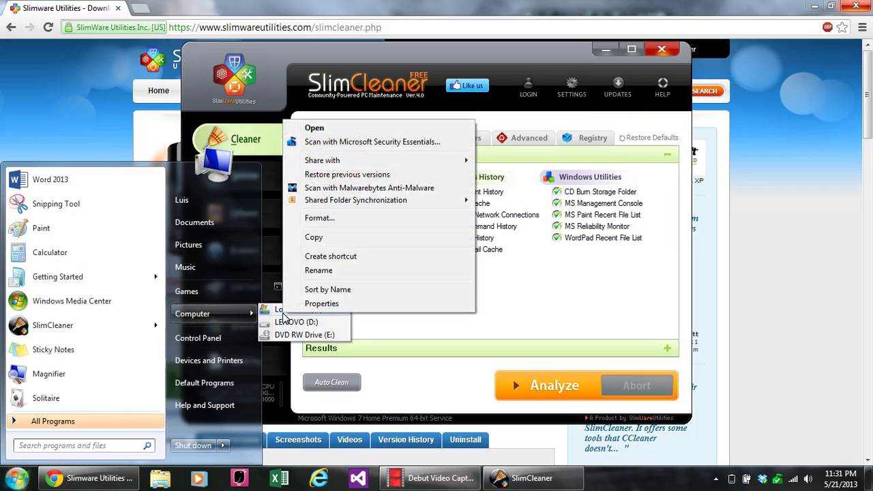
{"action": "left_click", "coordinate": [300, 306]}
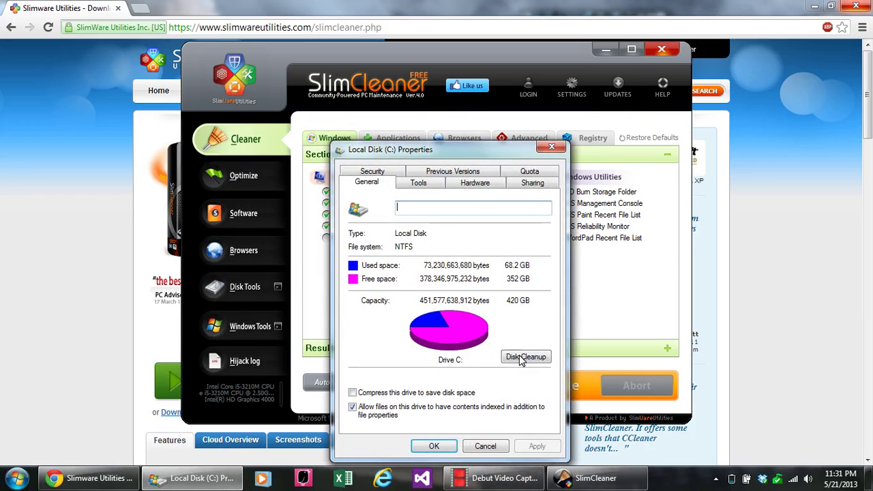
{"action": "left_click", "coordinate": [526, 359]}
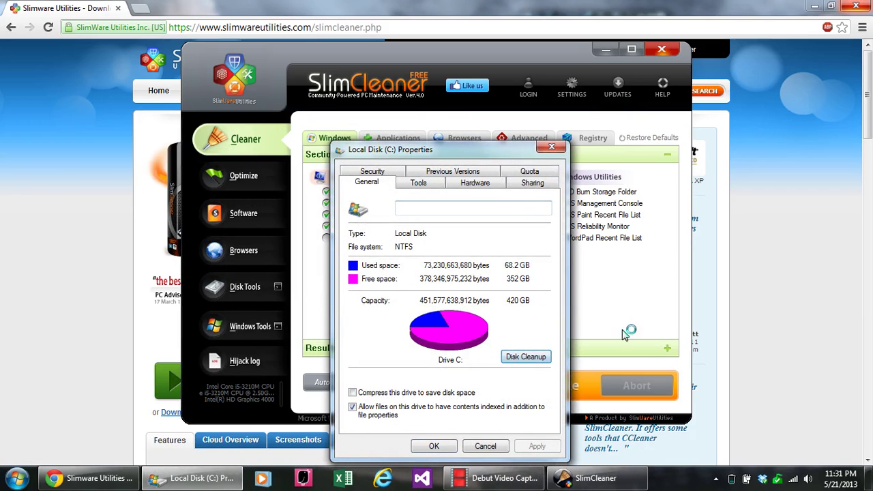
Review SlimCleaner's Applications, Browsers, Advanced and Registry cleaning sections, dismissing the Disk Cleanup windows without cleaning anything
{"action": "left_click", "coordinate": [610, 298]}
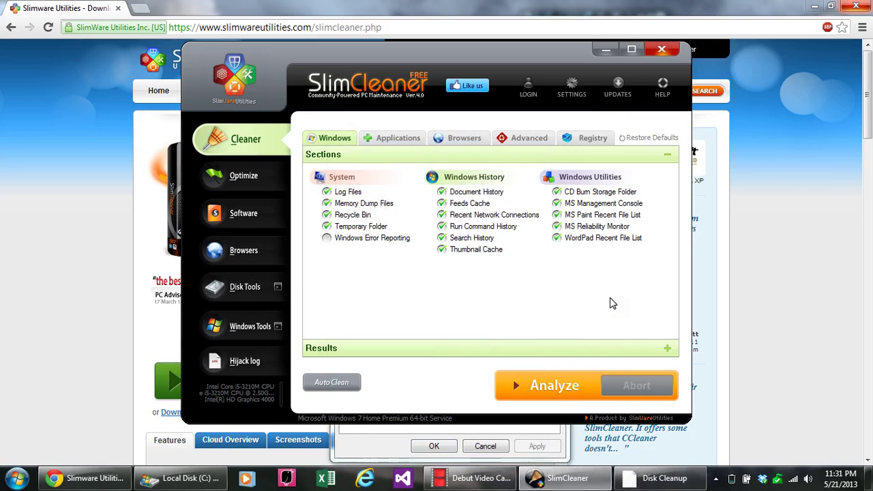
{"action": "left_click", "coordinate": [405, 142]}
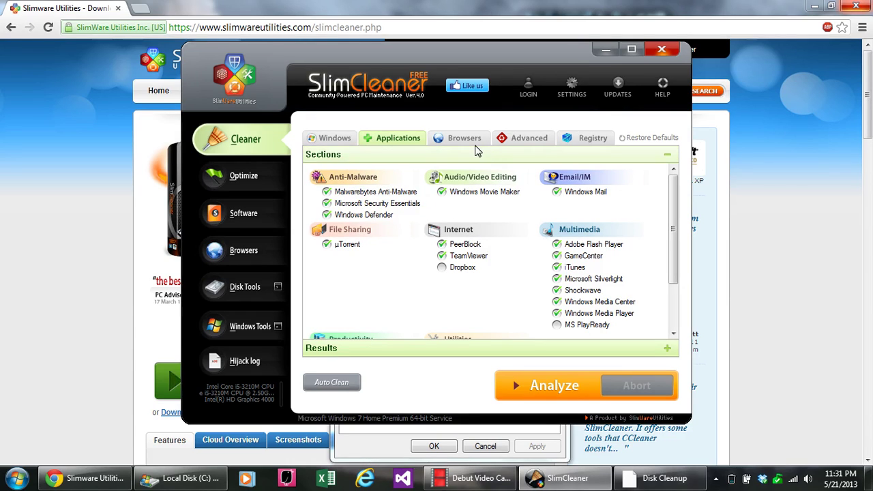
{"action": "left_click", "coordinate": [476, 143]}
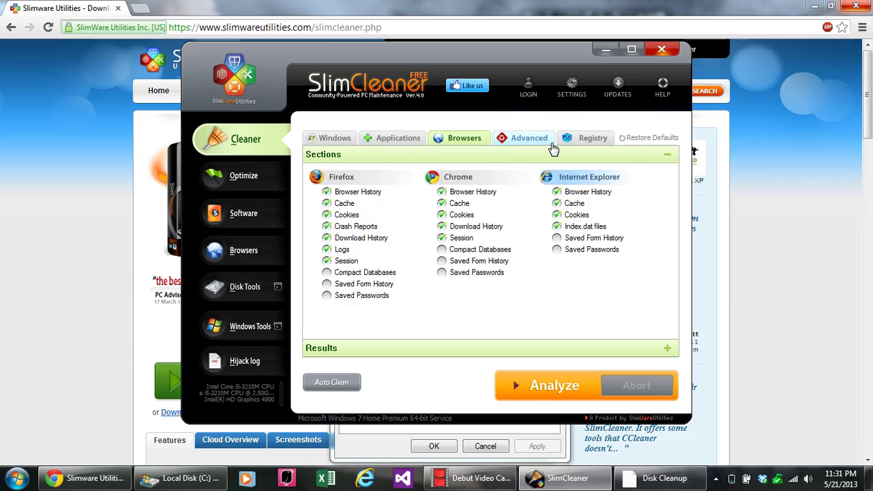
{"action": "left_click", "coordinate": [553, 147]}
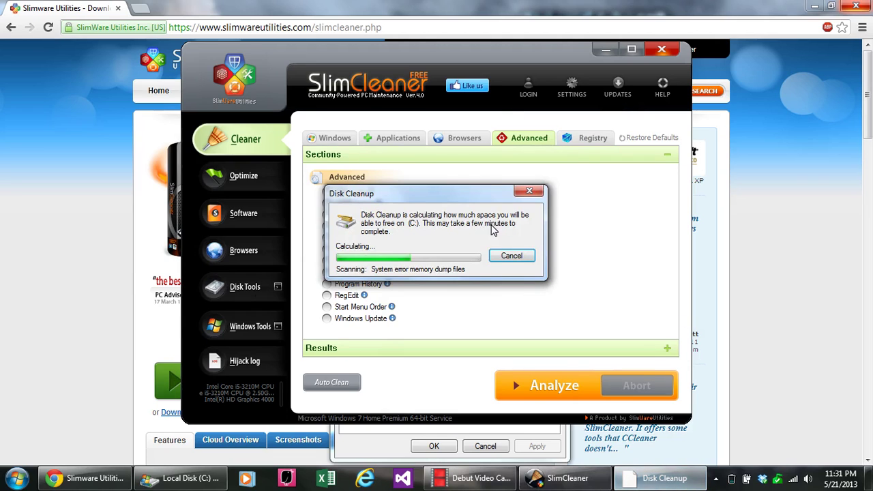
{"action": "left_click", "coordinate": [511, 255]}
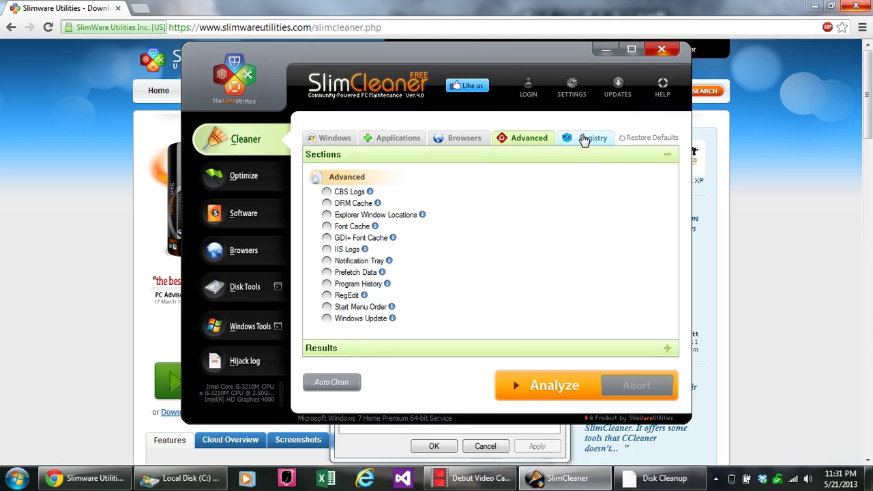
{"action": "left_click", "coordinate": [587, 137]}
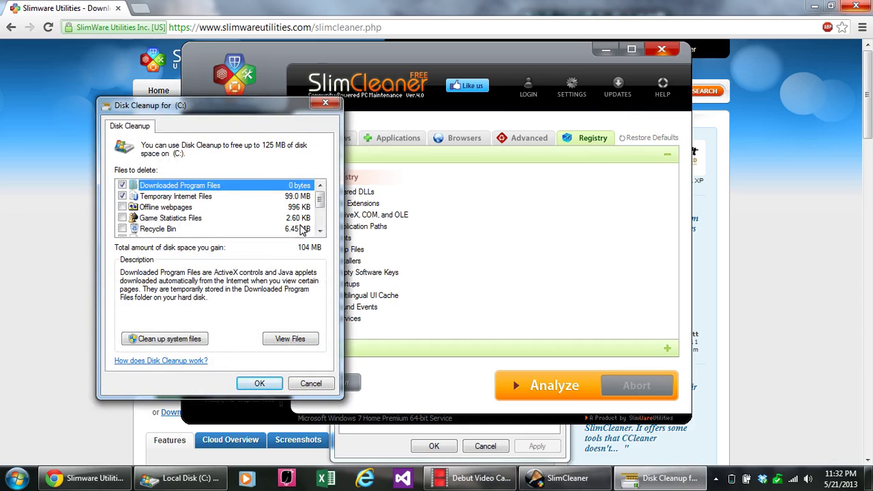
{"action": "left_click", "coordinate": [325, 103]}
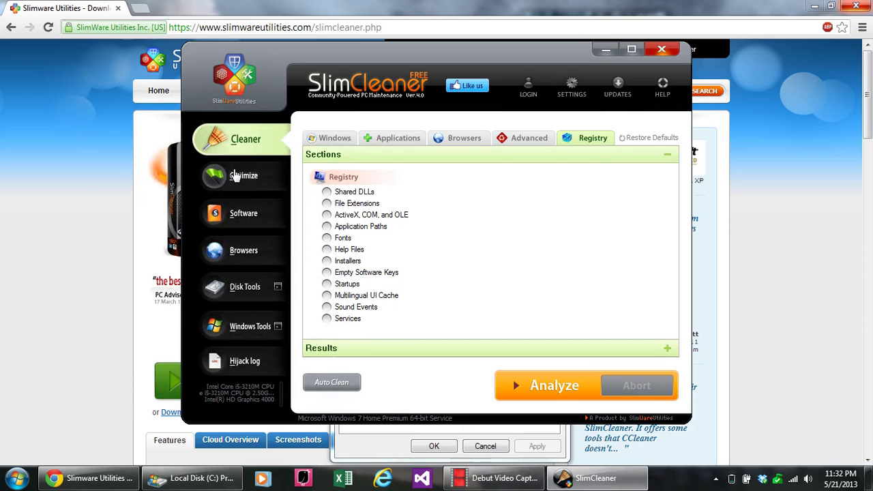
Examine the startup entries in SlimCleaner's optimization section, with their community ratings, publishers and commands
{"action": "left_click", "coordinate": [234, 176]}
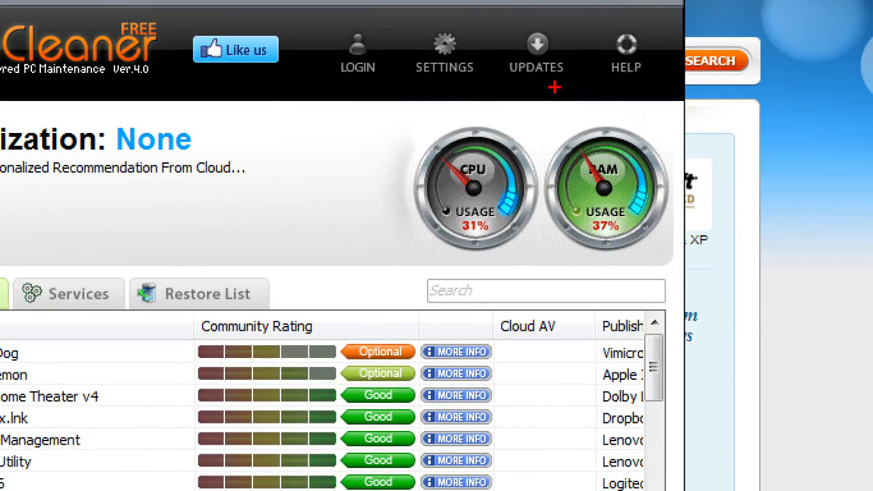
{"action": "mouse_move", "coordinate": [554, 87]}
{"action": "left_mouse_down"}
{"action": "mouse_move", "coordinate": [214, 140]}
{"action": "mouse_move", "coordinate": [663, 294]}
{"action": "mouse_move", "coordinate": [464, 64]}
{"action": "left_mouse_up"}
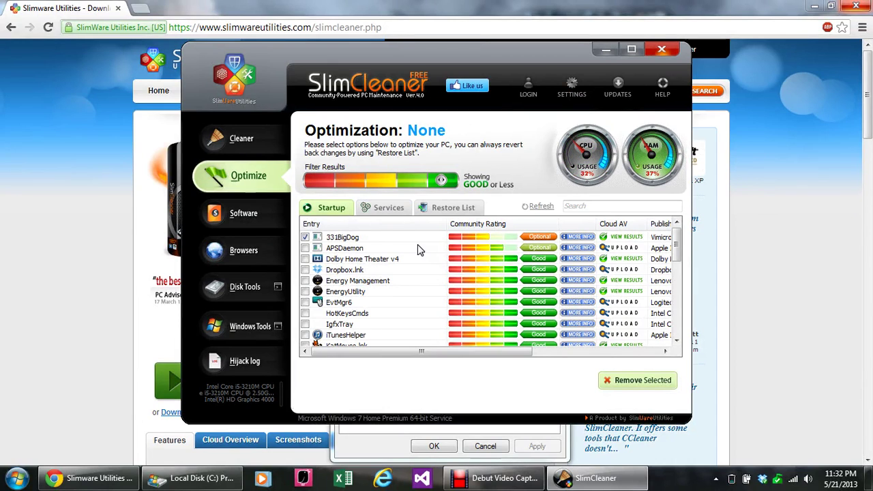
{"action": "scroll", "coordinate": [678, 265], "scroll_direction": "down", "scroll_amount": 2}
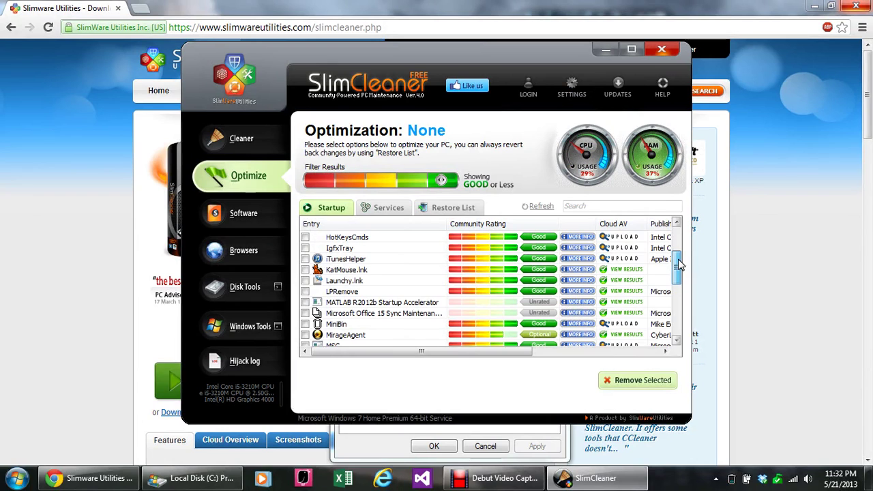
{"action": "left_click_drag", "start_coordinate": [679, 265], "coordinate": [679, 236]}
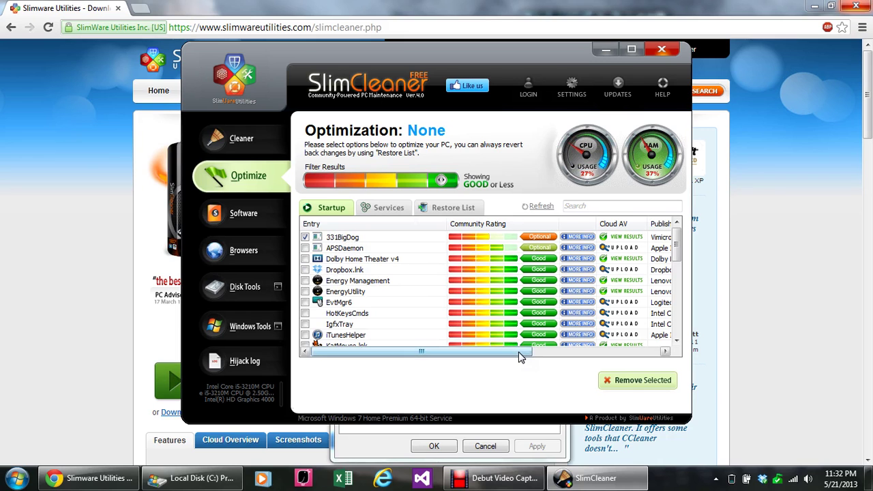
{"action": "left_click_drag", "start_coordinate": [523, 353], "coordinate": [652, 320]}
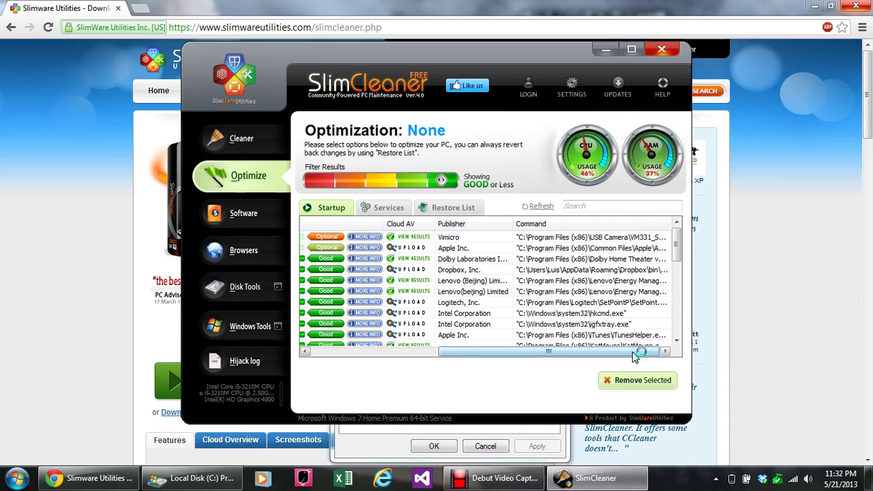
{"action": "left_click_drag", "start_coordinate": [643, 350], "coordinate": [452, 360]}
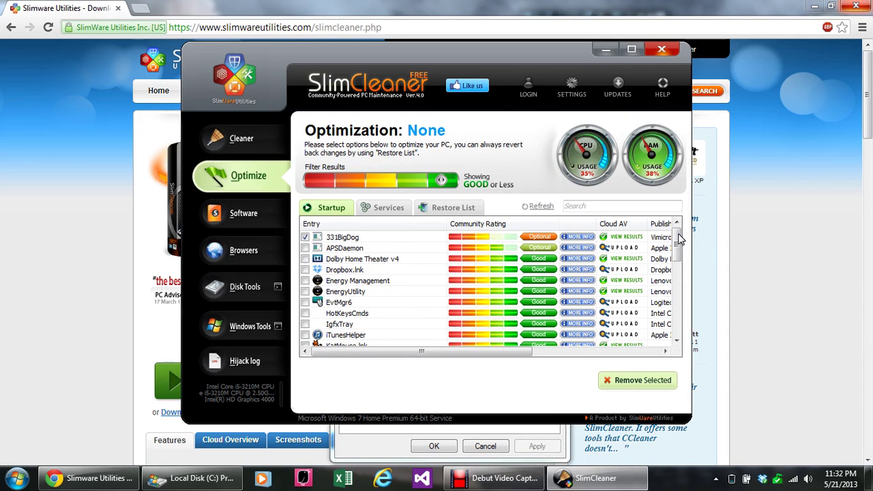
Open the community rating for the MATLAB R2012b Startup Accelerator startup entry and rate it Good
{"action": "left_click_drag", "start_coordinate": [682, 239], "coordinate": [684, 293]}
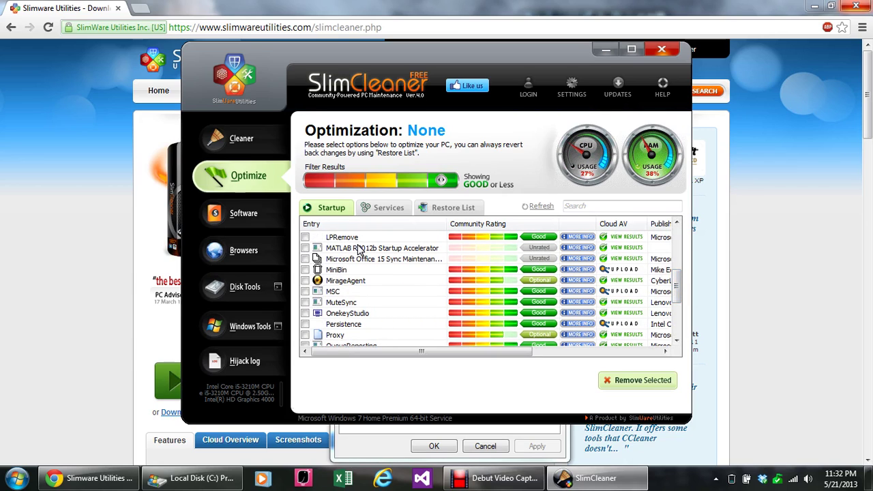
{"action": "mouse_move", "coordinate": [472, 251]}
{"action": "left_click", "coordinate": [439, 250]}
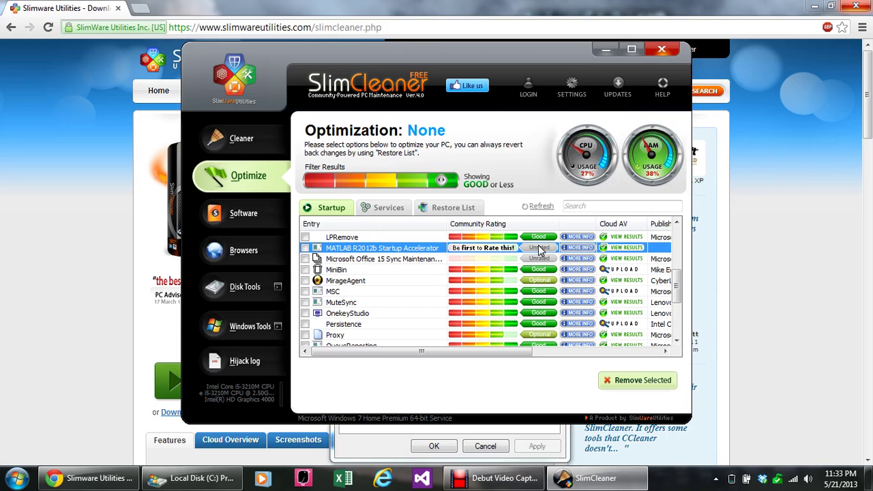
{"action": "left_click", "coordinate": [451, 252]}
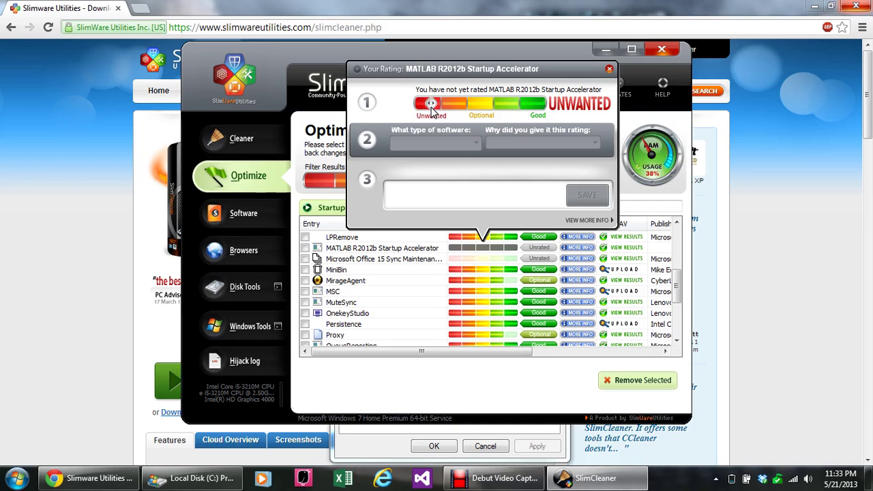
{"action": "left_click", "coordinate": [495, 111]}
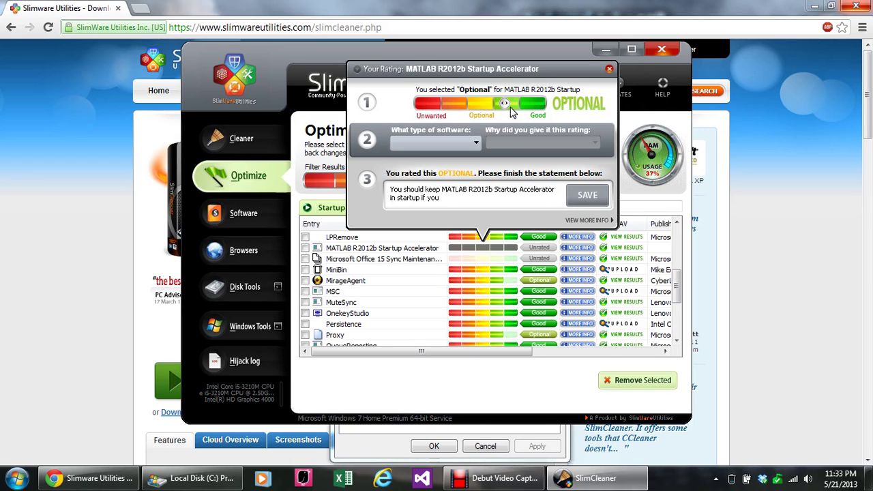
{"action": "left_click", "coordinate": [536, 107]}
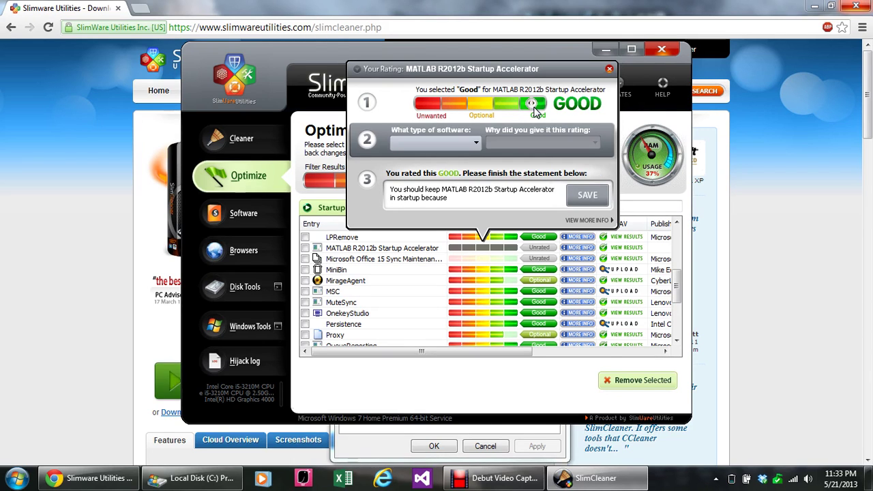
Classify MATLAB R2012b Startup Accelerator as Development software, choose a reason for the rating, and save it
{"action": "left_click", "coordinate": [474, 144]}
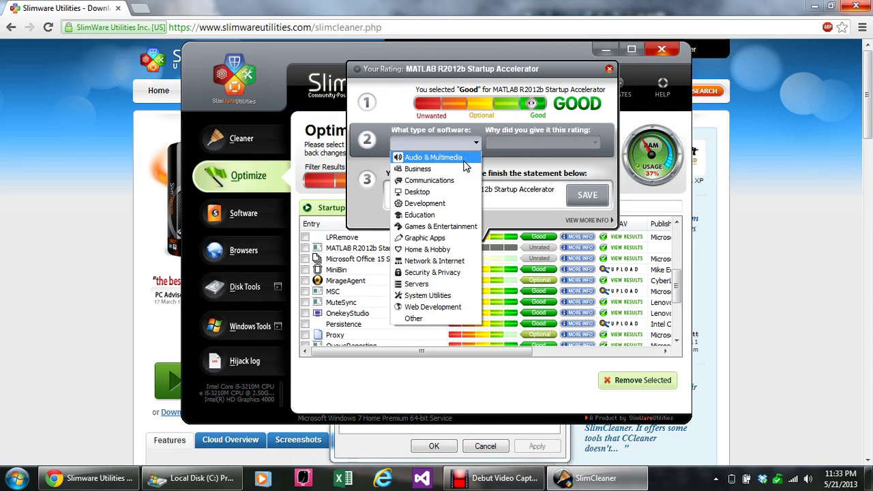
{"action": "left_click", "coordinate": [430, 203]}
{"action": "left_click", "coordinate": [542, 142]}
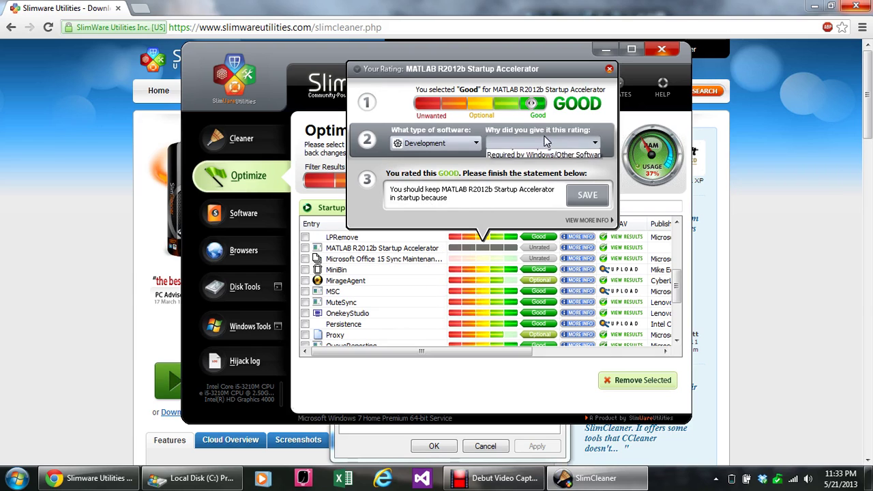
{"action": "left_click", "coordinate": [525, 150]}
{"action": "left_click", "coordinate": [588, 196]}
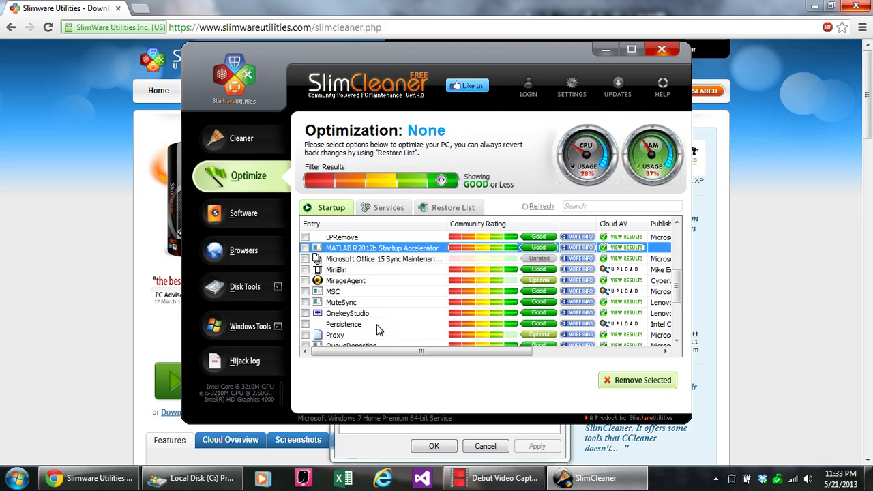
Look through the optimization section's Services list and Restore List
{"action": "left_click", "coordinate": [379, 212]}
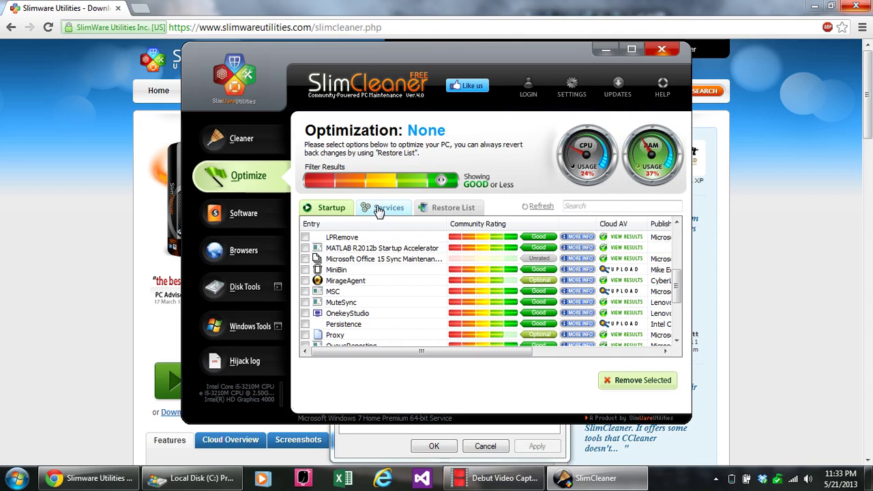
{"action": "left_click", "coordinate": [379, 211]}
{"action": "left_click", "coordinate": [442, 211]}
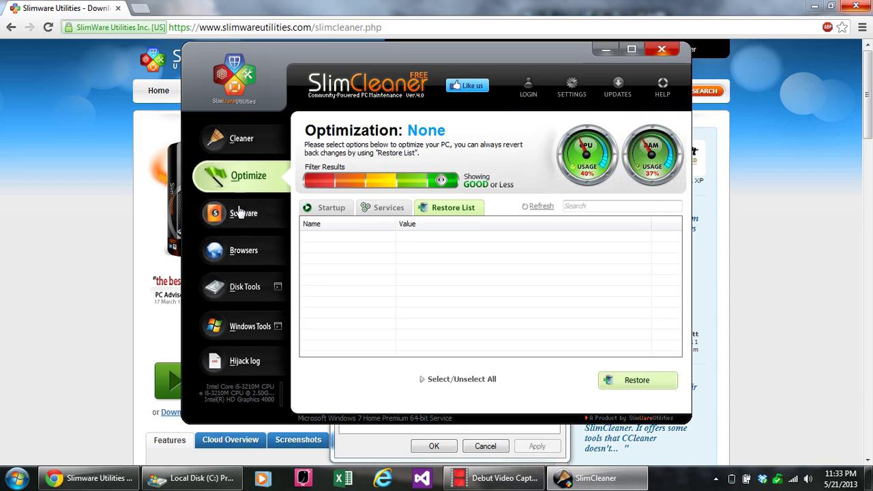
Uninstall the AVG SafeGuard toolbar from the installed software list, choosing to remove the AVG toolbar and AVG Secure Search
{"action": "left_click", "coordinate": [240, 213]}
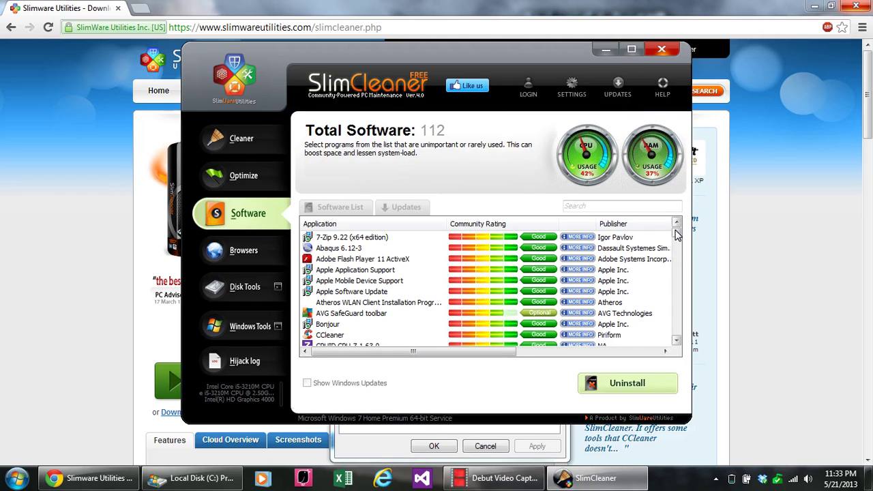
{"action": "left_click", "coordinate": [376, 315]}
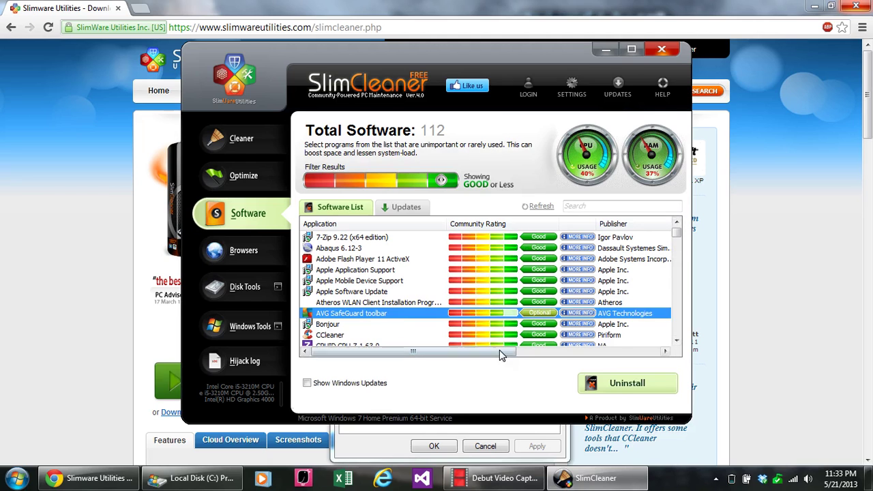
{"action": "left_click", "coordinate": [606, 382]}
{"action": "left_click", "coordinate": [473, 290]}
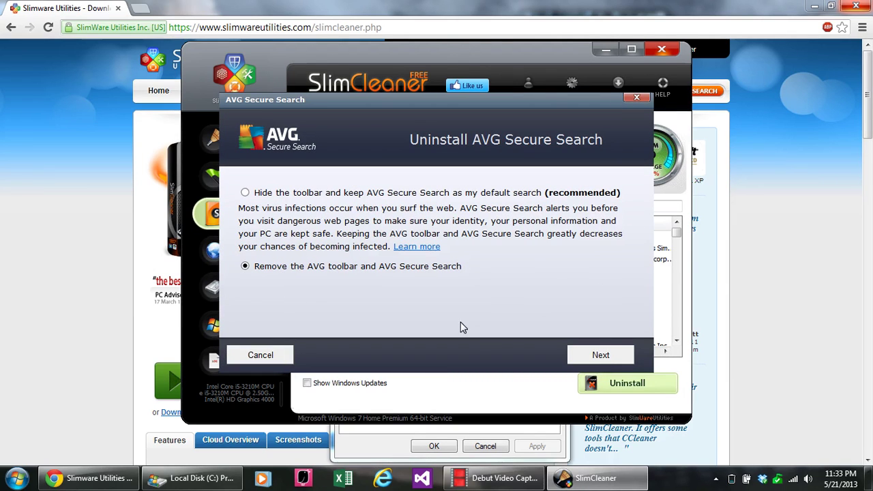
{"action": "left_click", "coordinate": [601, 355]}
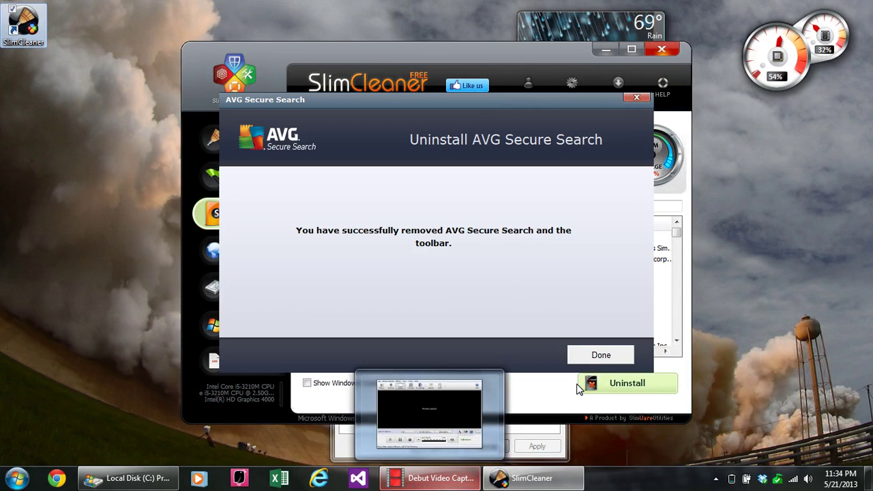
{"action": "left_click", "coordinate": [590, 354]}
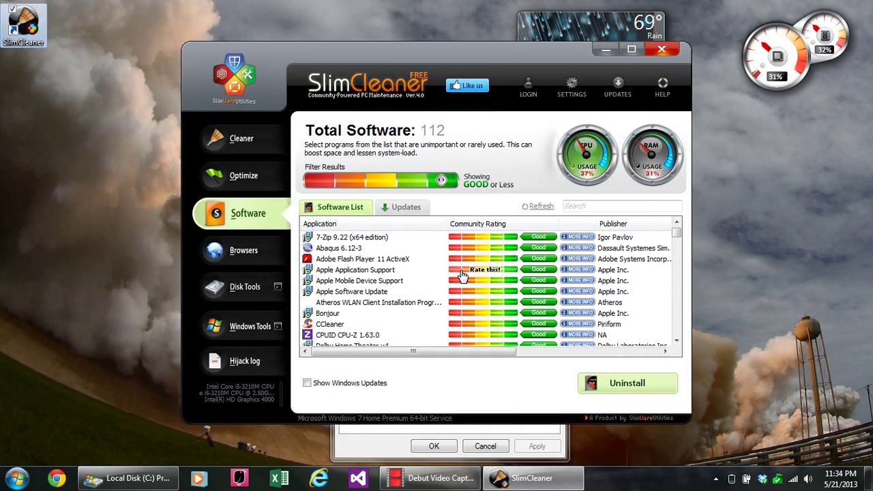
Look through the remaining installed software, and the browser add-ons for Internet Explorer, Firefox (extensions and plugins) and Chrome
{"action": "left_click_drag", "start_coordinate": [676, 239], "coordinate": [674, 335]}
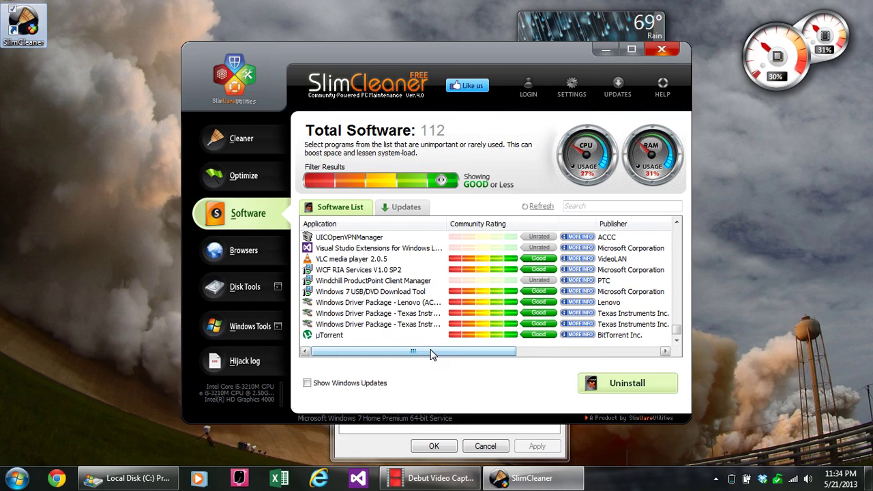
{"action": "left_click", "coordinate": [250, 270]}
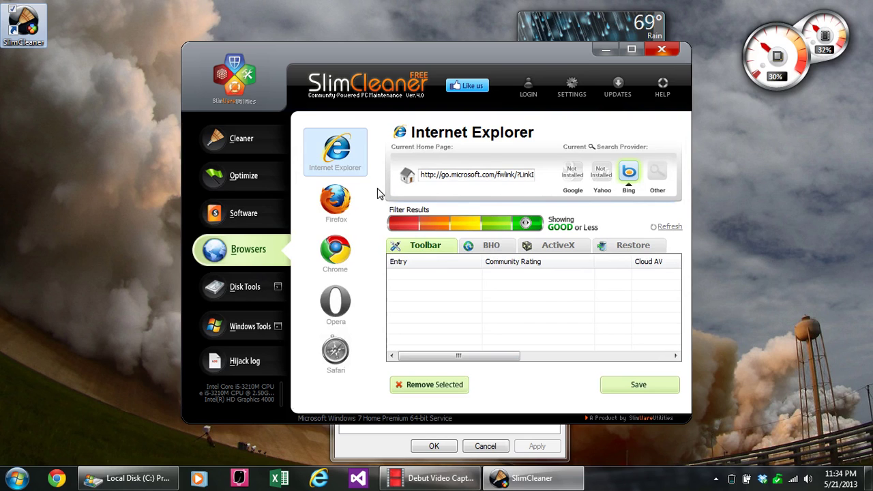
{"action": "left_click", "coordinate": [336, 210]}
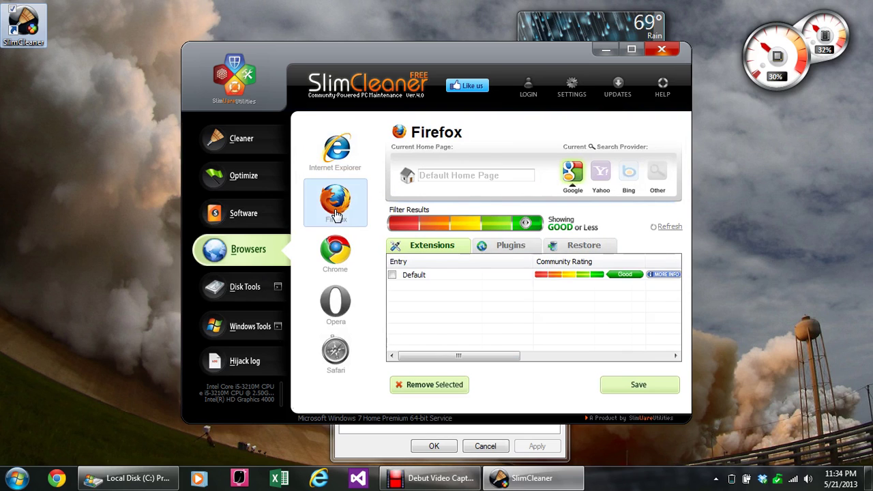
{"action": "left_click", "coordinate": [505, 254]}
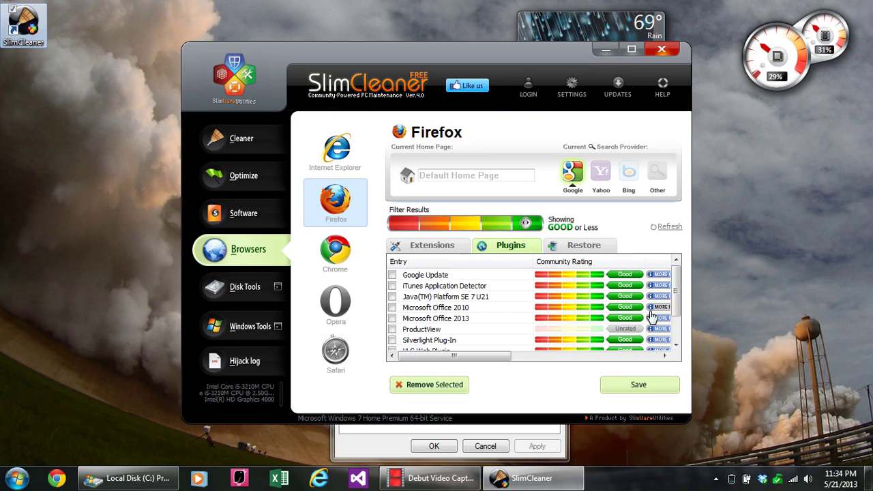
{"action": "left_click_drag", "start_coordinate": [678, 296], "coordinate": [680, 322]}
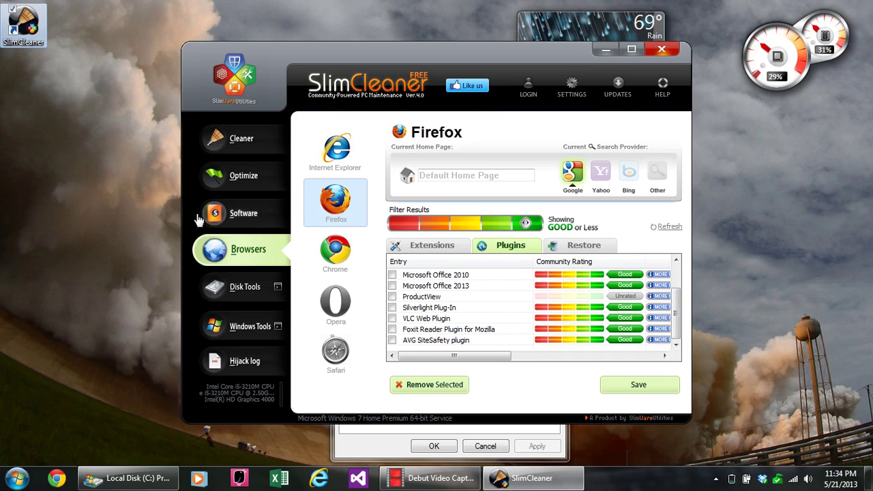
{"action": "left_click", "coordinate": [450, 249]}
{"action": "left_click", "coordinate": [348, 249]}
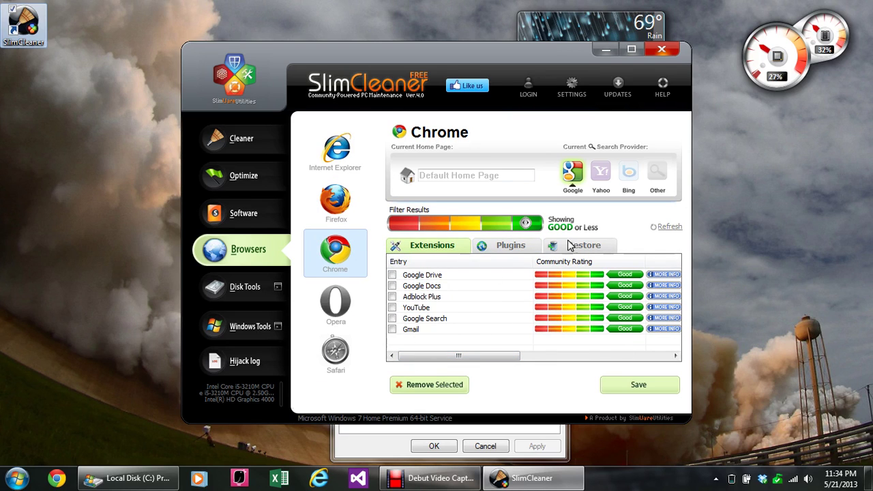
View the Disk Summary in Disk Tools and run the Disk Analyzer on Local Disk (C:)
{"action": "left_click", "coordinate": [247, 289]}
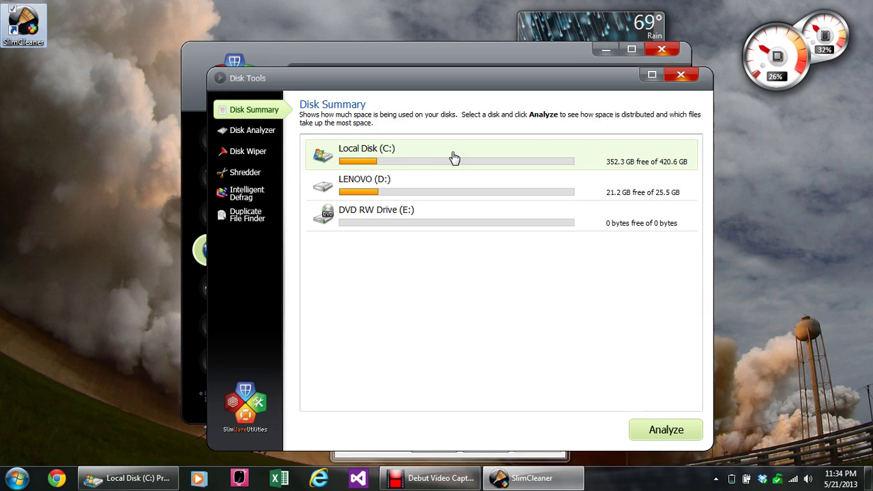
{"action": "left_click", "coordinate": [236, 134]}
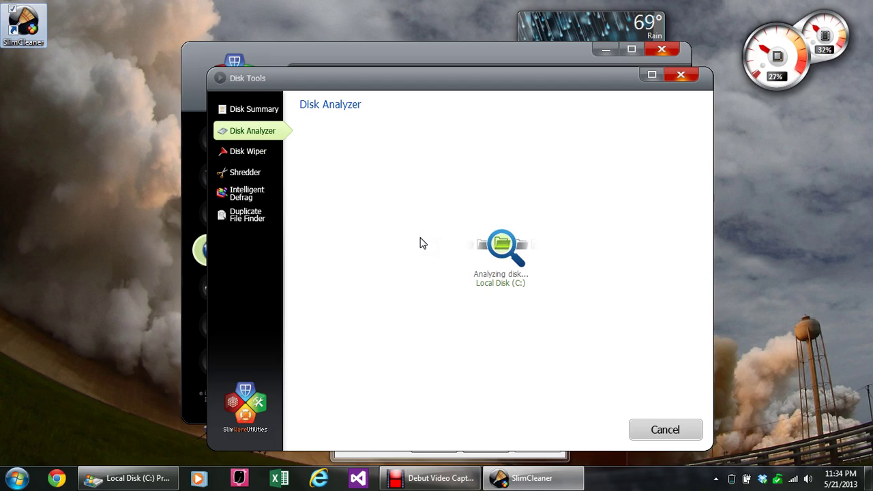
Examine the Disk Wiper and its available wipe security levels without changing the Quick (1 overwrite pass) setting
{"action": "left_click", "coordinate": [248, 153]}
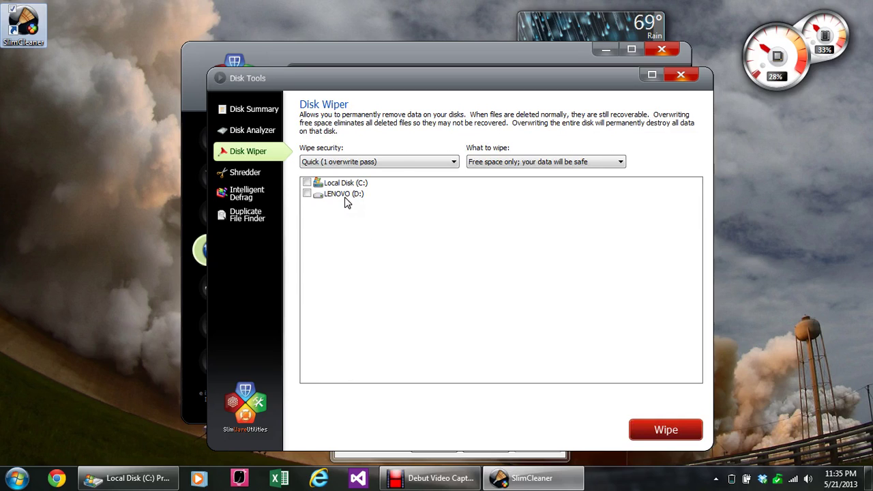
{"action": "left_click", "coordinate": [401, 161]}
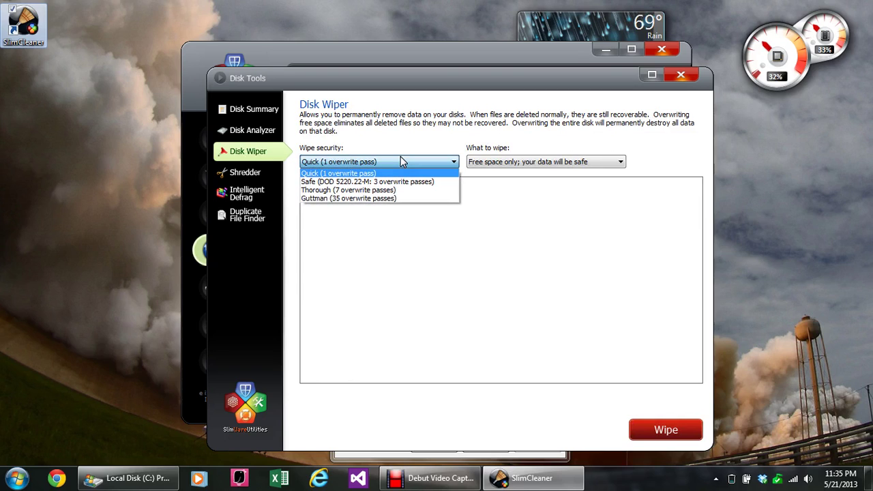
{"action": "left_click", "coordinate": [400, 159]}
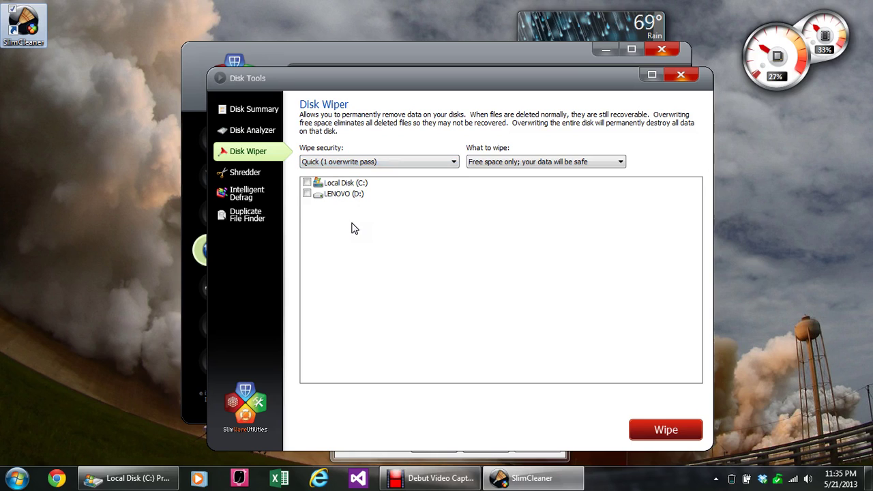
{"action": "left_click", "coordinate": [375, 165]}
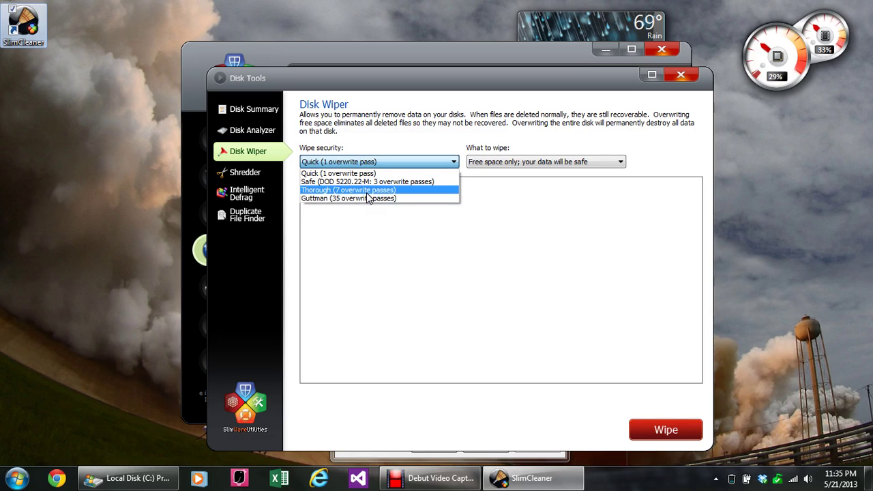
{"action": "left_click", "coordinate": [398, 247]}
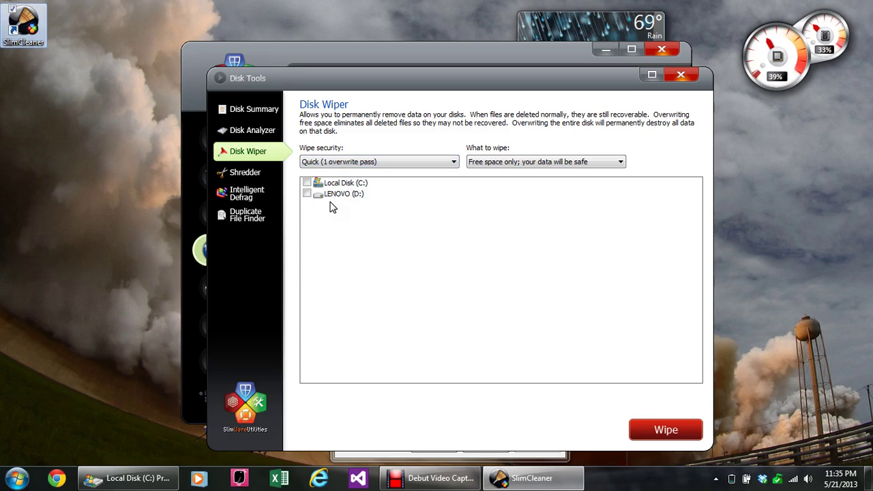
Delete the SlimCleaner shortcut from the desktop
{"action": "right_click", "coordinate": [22, 30]}
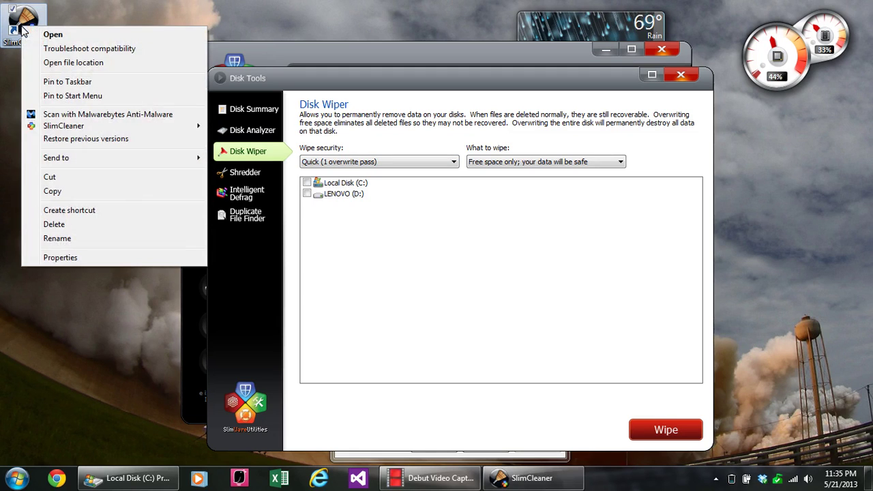
{"action": "left_click", "coordinate": [58, 225]}
{"action": "left_click", "coordinate": [478, 309]}
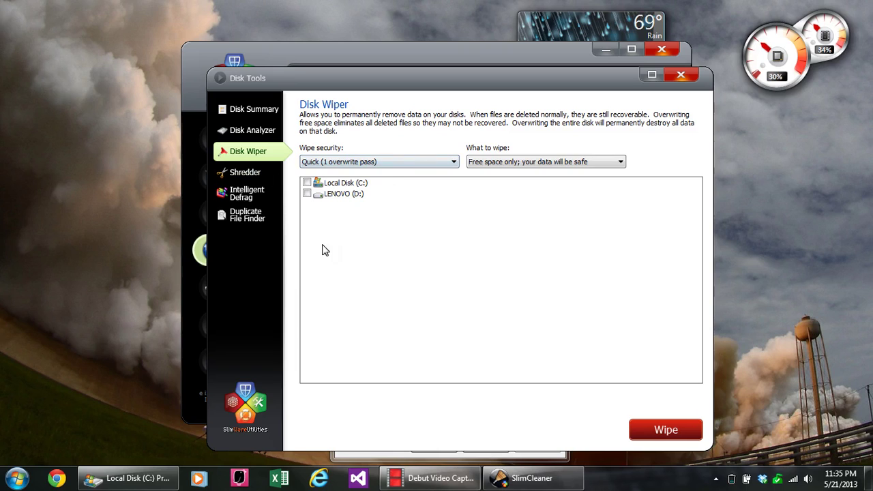
Look through the Shredder, Intelligent Defrag and Duplicate File Finder tools, and close Disk Tools
{"action": "left_click", "coordinate": [252, 176]}
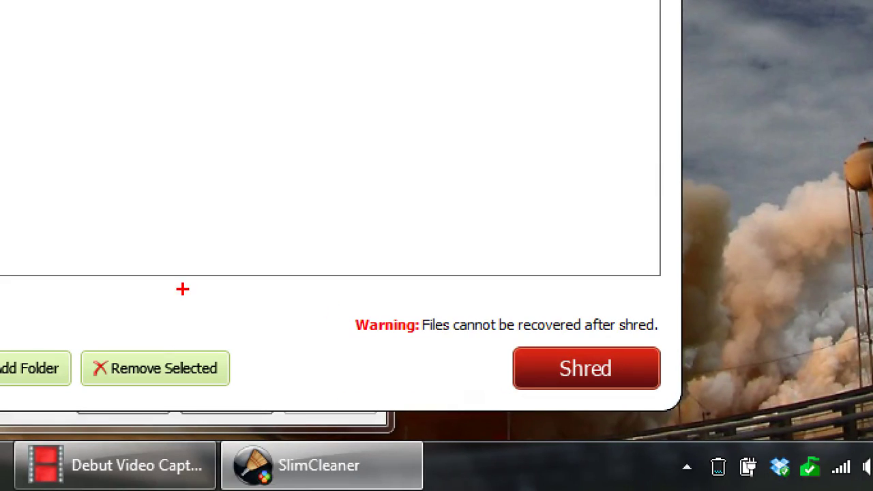
{"action": "left_click_drag", "start_coordinate": [378, 339], "coordinate": [655, 329]}
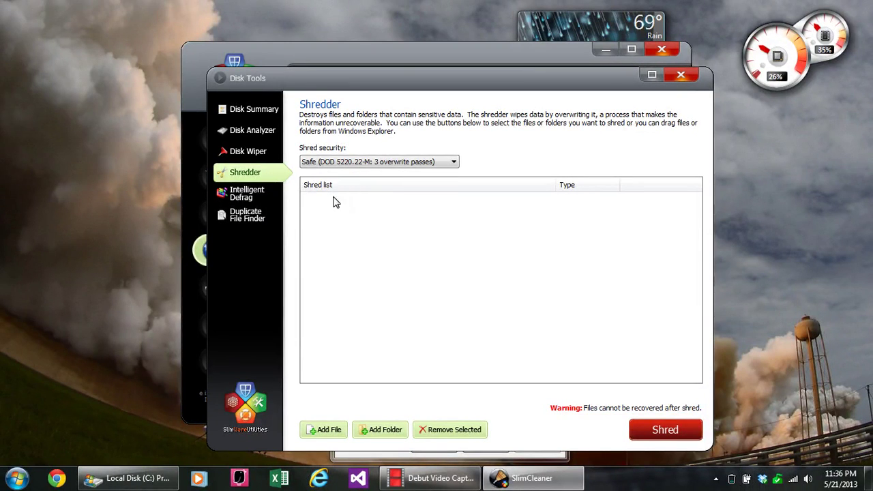
{"action": "left_click", "coordinate": [247, 193]}
{"action": "left_click", "coordinate": [252, 226]}
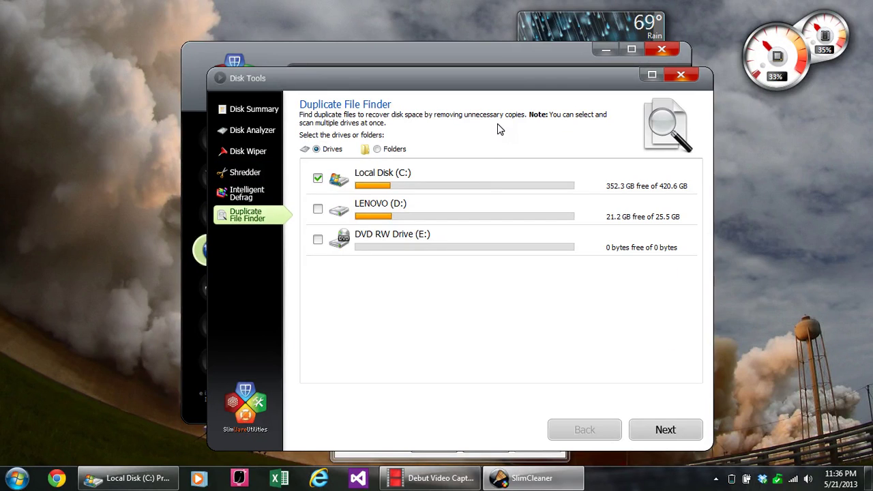
{"action": "left_click", "coordinate": [681, 74]}
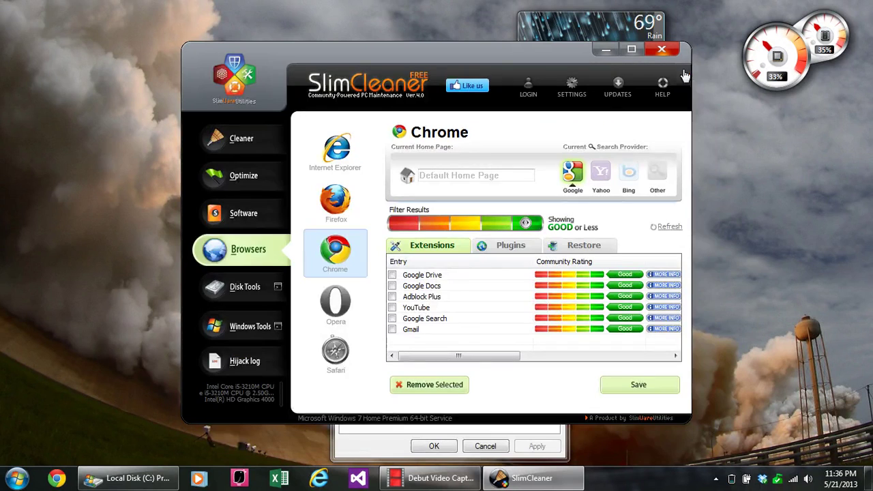
Look through the Windows Tools shortcuts and the Hijack log's rated startup entries
{"action": "left_click", "coordinate": [250, 326]}
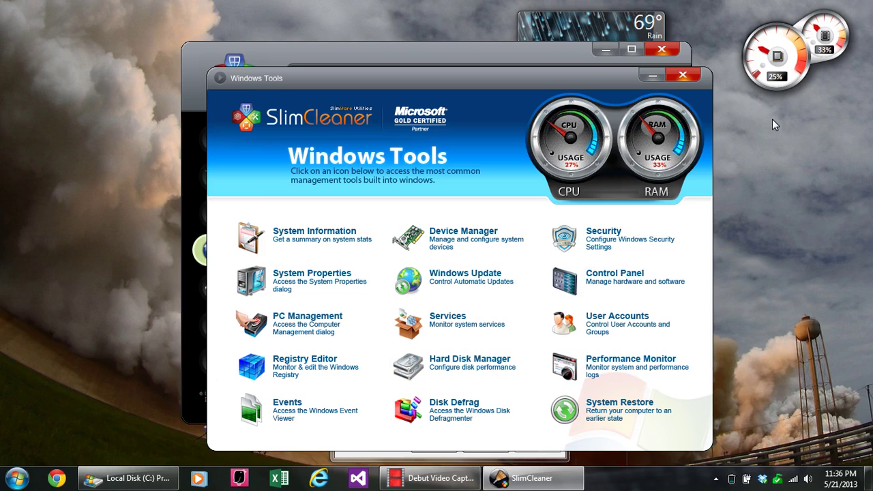
{"action": "left_click", "coordinate": [688, 79]}
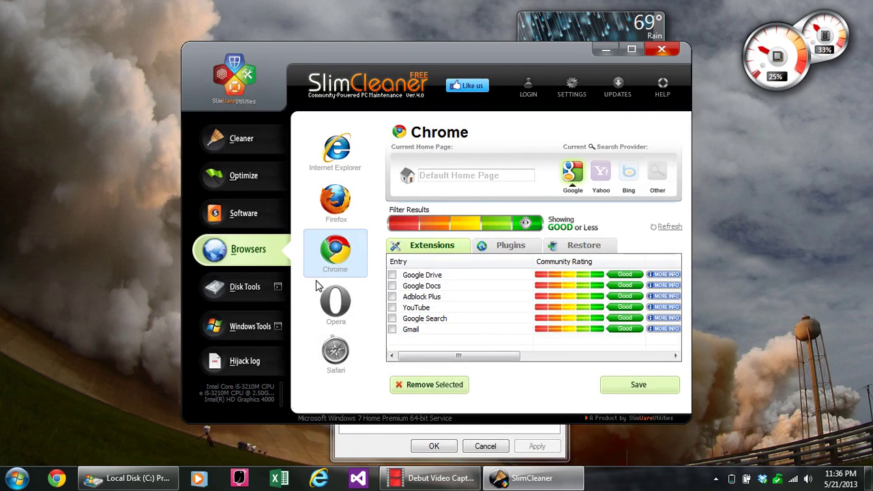
{"action": "left_click", "coordinate": [246, 364]}
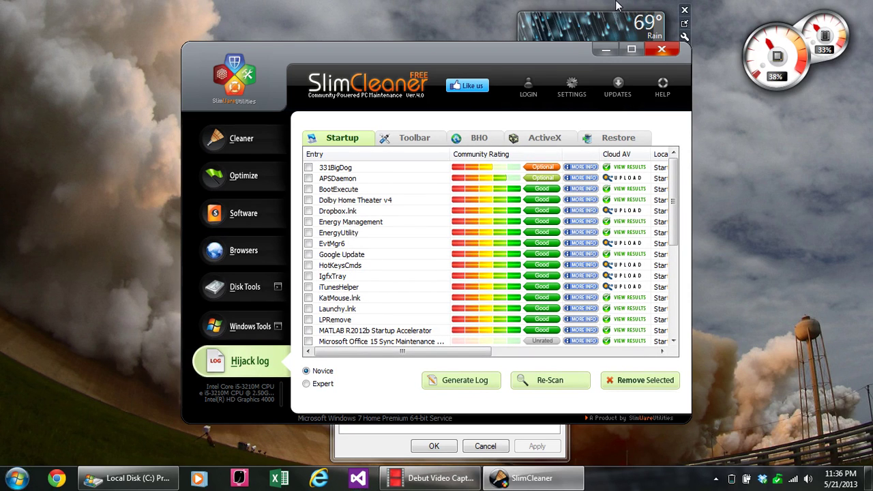
Close SlimCleaner and the Local Disk (C:) Properties window
{"action": "left_click", "coordinate": [660, 55]}
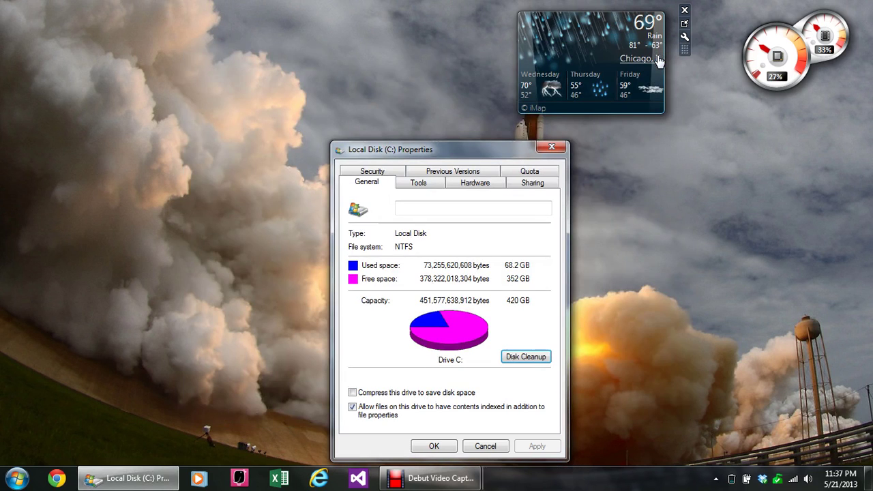
{"action": "left_click", "coordinate": [552, 148]}
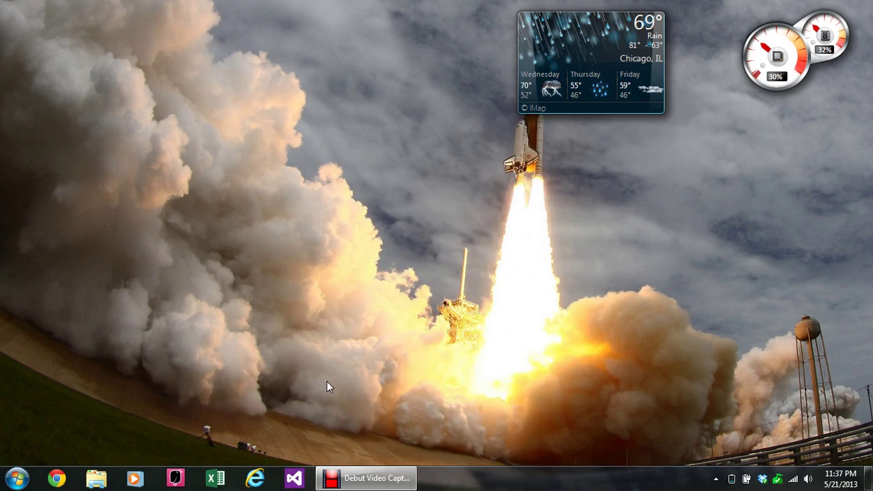
{"action": "mouse_move", "coordinate": [367, 478]}
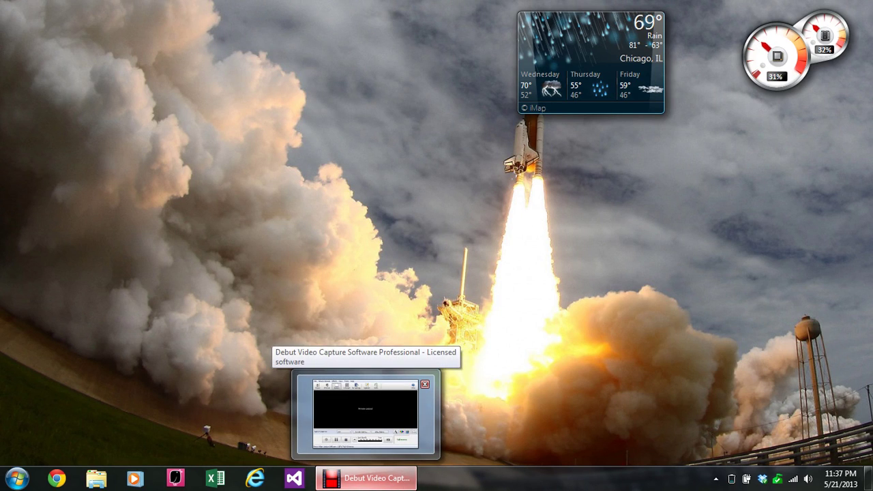
{"action": "left_click", "coordinate": [358, 444]}
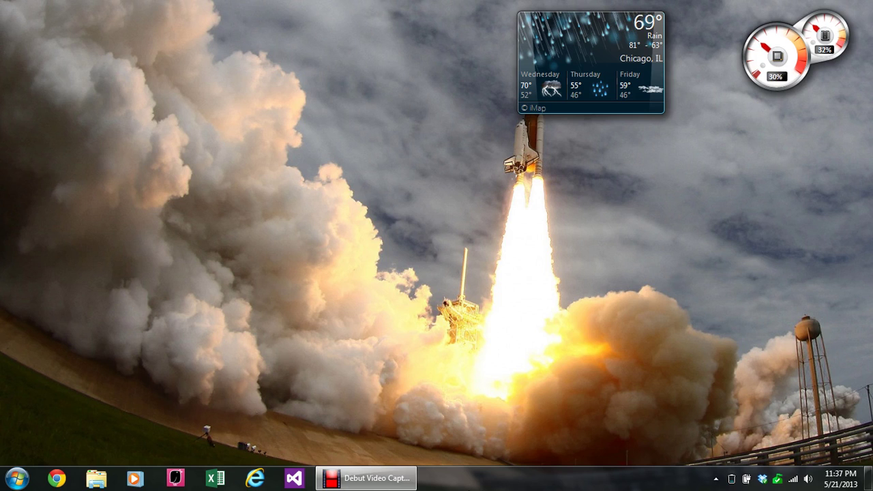
Find and launch CCleaner on the computer, and minimize its window after viewing the cleaner page
{"action": "left_click", "coordinate": [14, 483]}
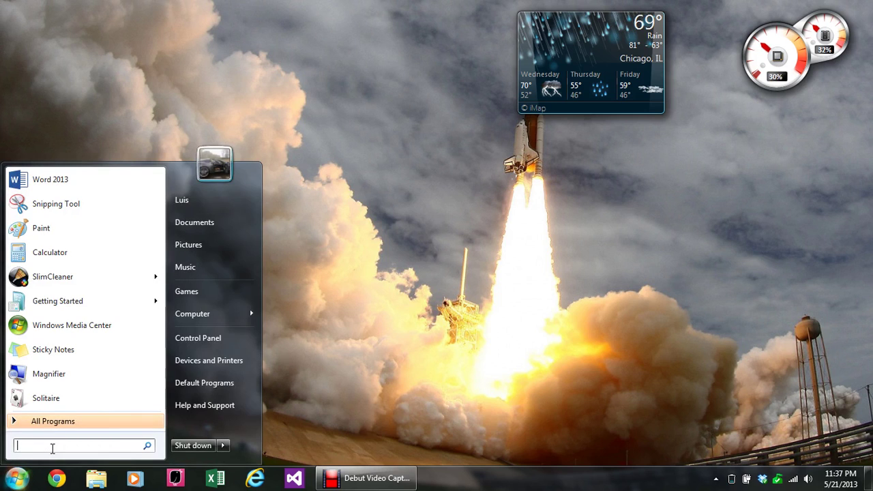
{"action": "type", "text": "cc"}
{"action": "key", "text": "Return"}
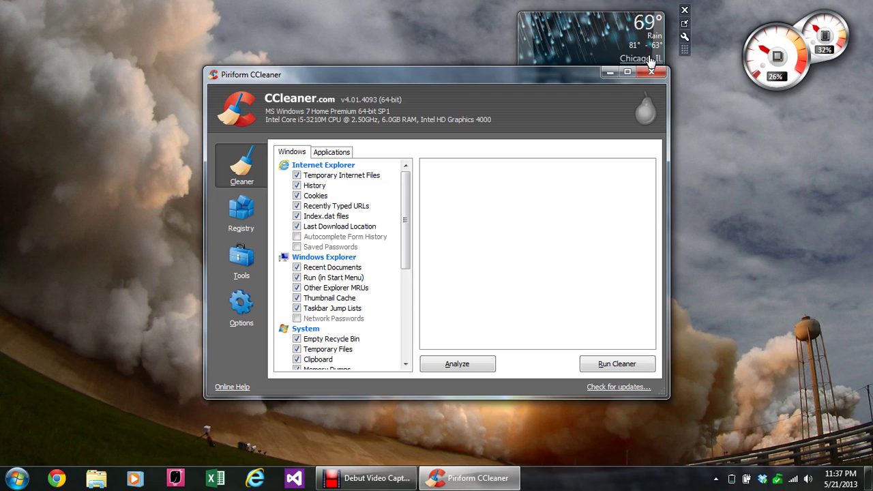
{"action": "left_click", "coordinate": [613, 71]}
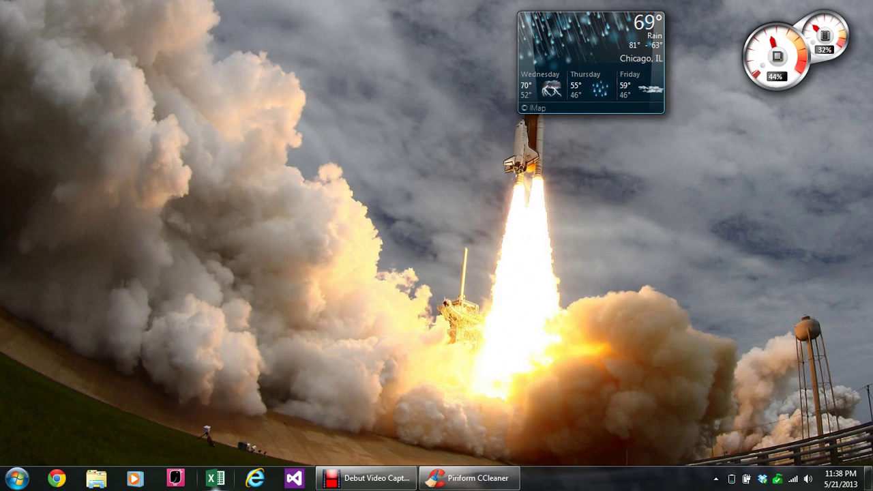
{"action": "mouse_move", "coordinate": [339, 466]}
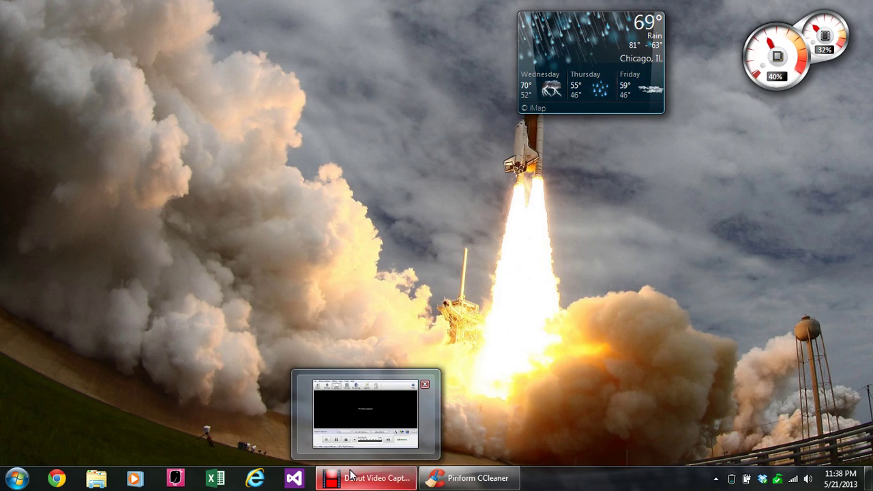